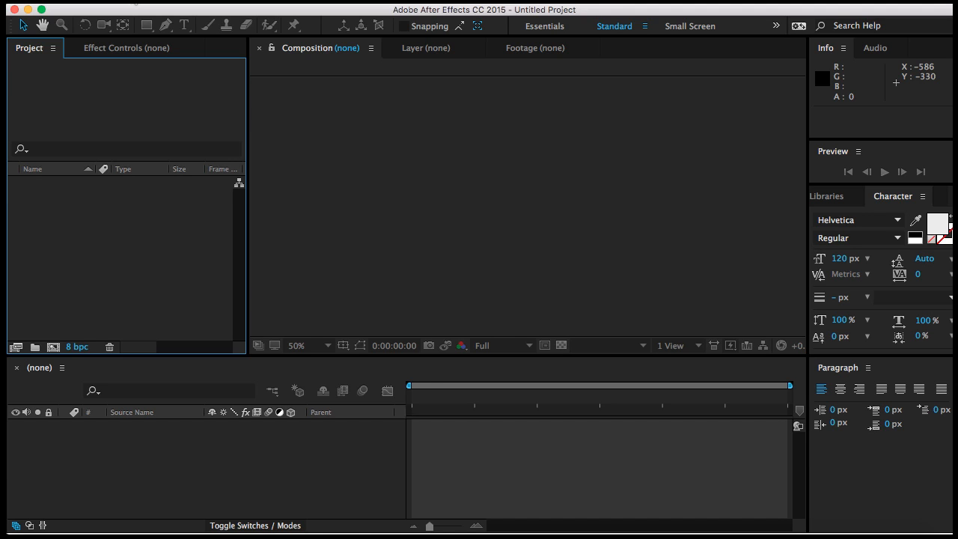
Step: Create a new MAXON CINEMA 4D file from After Effects, saving it as 4D in the AF images_footage folder
{"action": "left_click", "coordinate": [135, 2]}
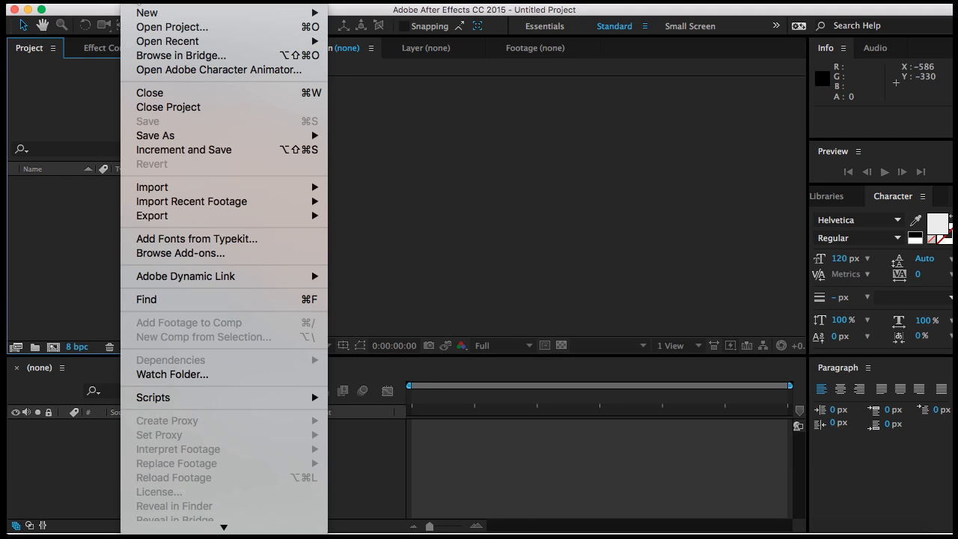
{"action": "mouse_move", "coordinate": [154, 13]}
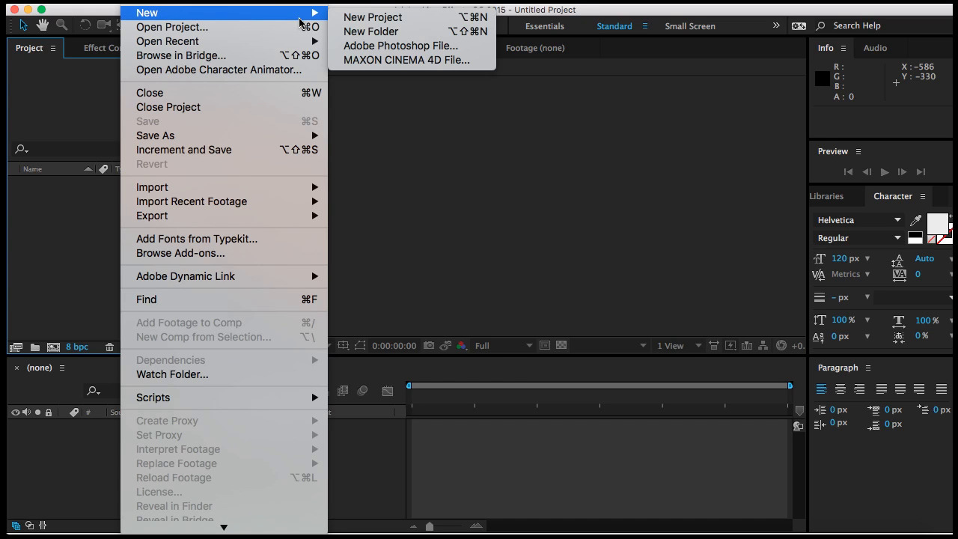
{"action": "left_click", "coordinate": [412, 63]}
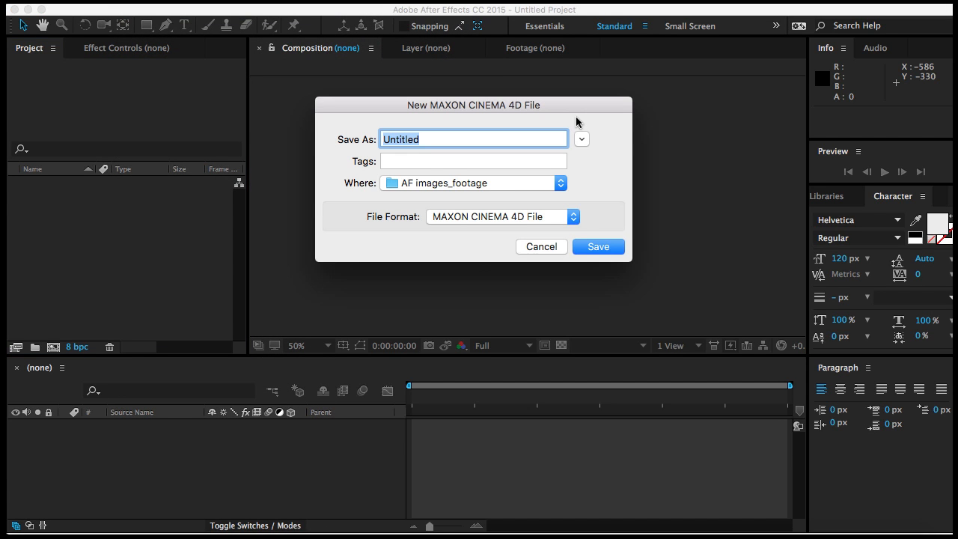
{"action": "type", "text": "4D"}
{"action": "left_click", "coordinate": [608, 247]}
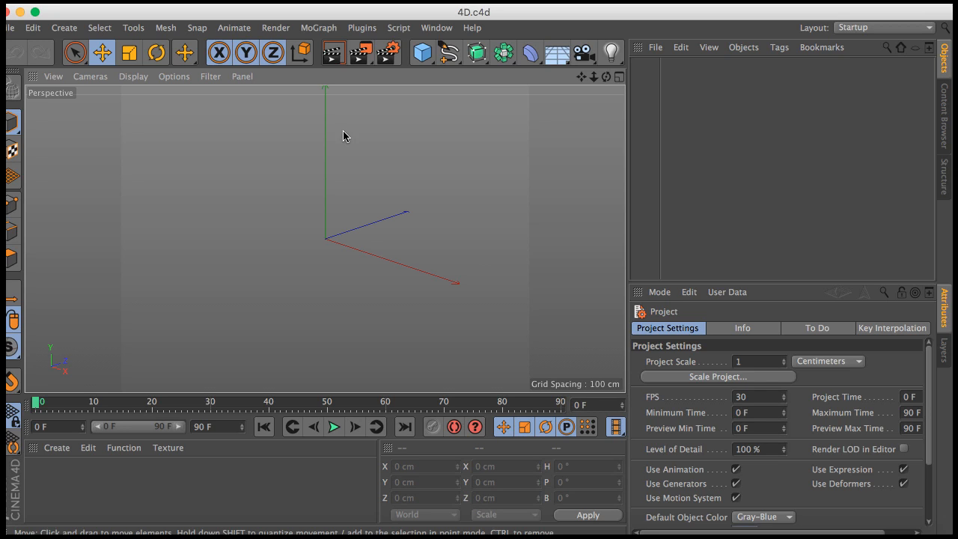
Step: Add a Text spline object to the empty scene
{"action": "left_click", "coordinate": [449, 53]}
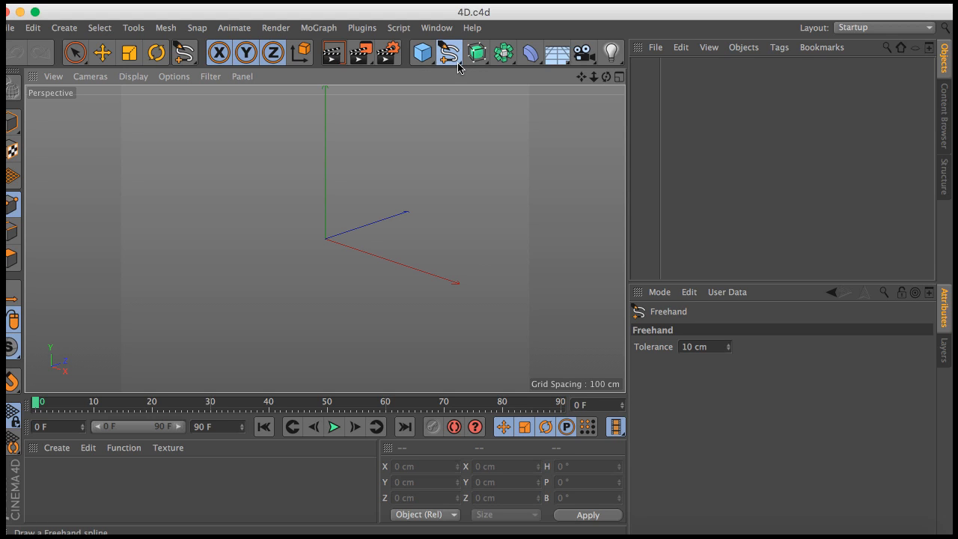
{"action": "left_click", "coordinate": [462, 68]}
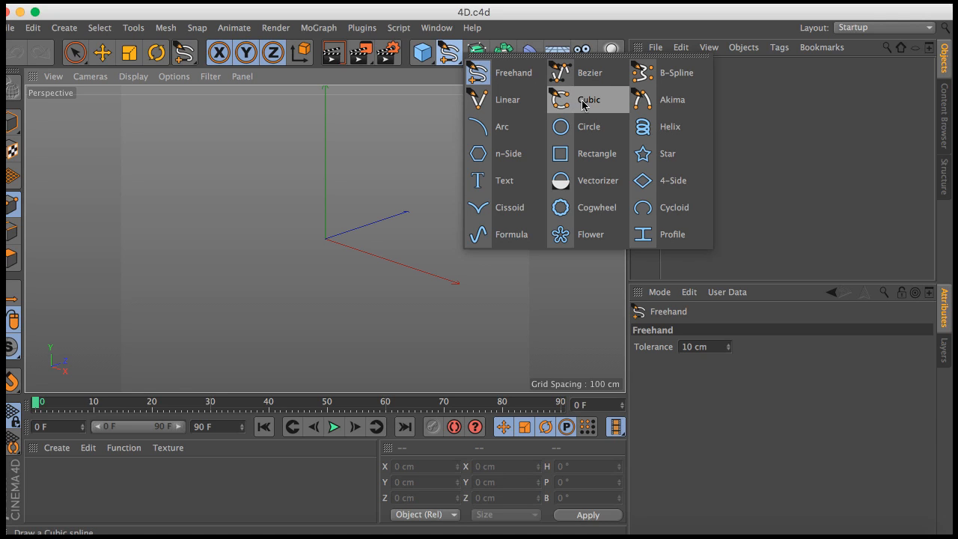
{"action": "left_click", "coordinate": [516, 186]}
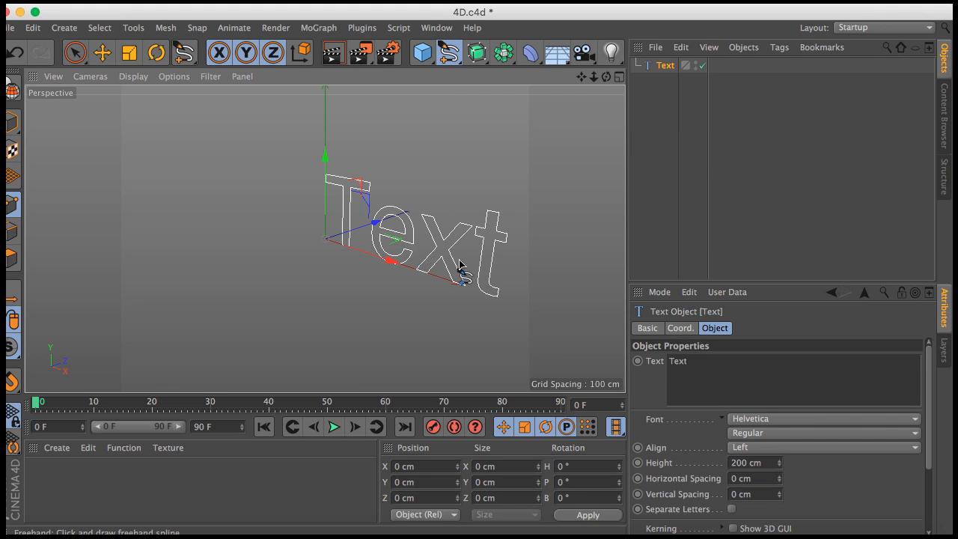
Step: Replace the Text spline's default wording with 4D and switch to the Live Selection tool
{"action": "double_click", "coordinate": [678, 361]}
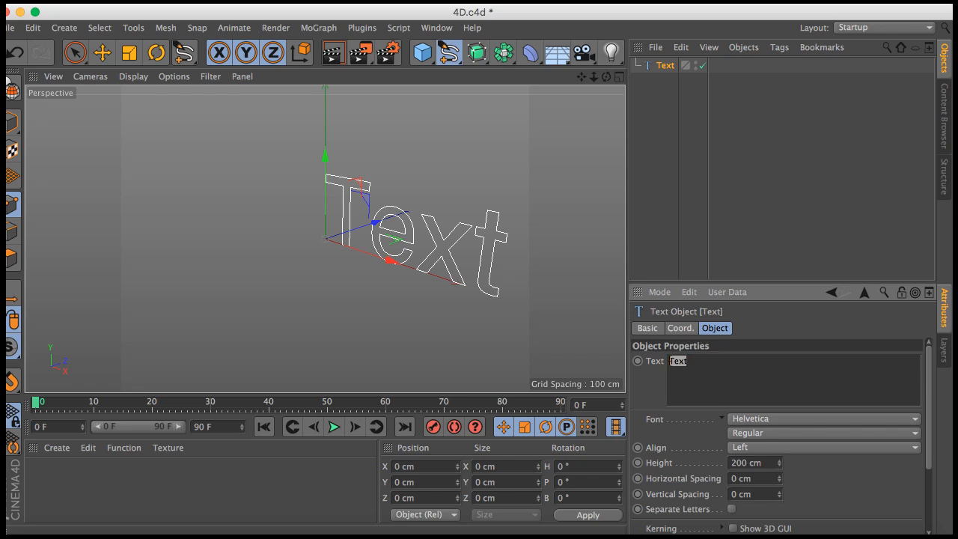
{"action": "type", "text": "4"}
{"action": "key", "text": "Return"}
{"action": "type", "text": "d"}
{"action": "key", "text": "BackSpace"}
{"action": "type", "text": "D"}
{"action": "left_click", "coordinate": [75, 54]}
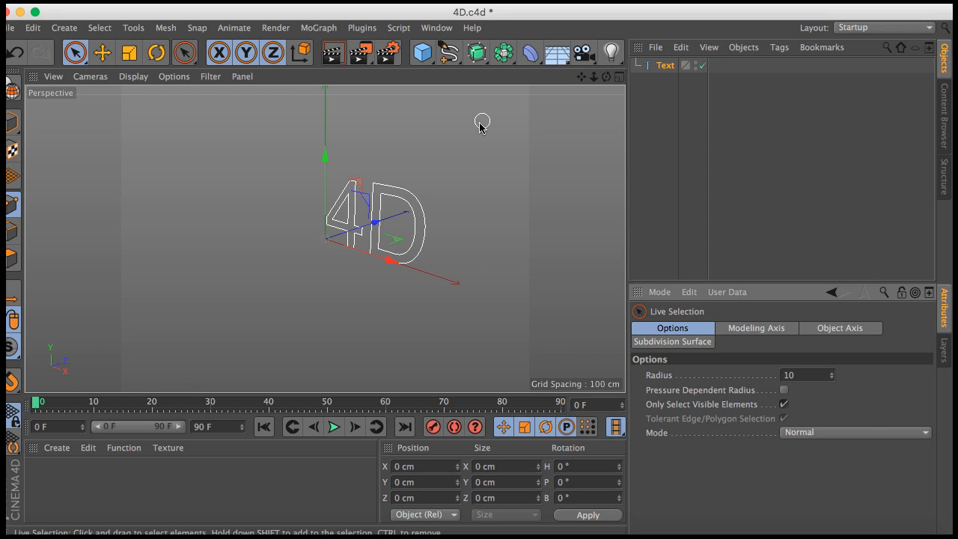
Step: Add an Extrude object and make the Text spline its child so the lettering gains depth
{"action": "left_click", "coordinate": [483, 60]}
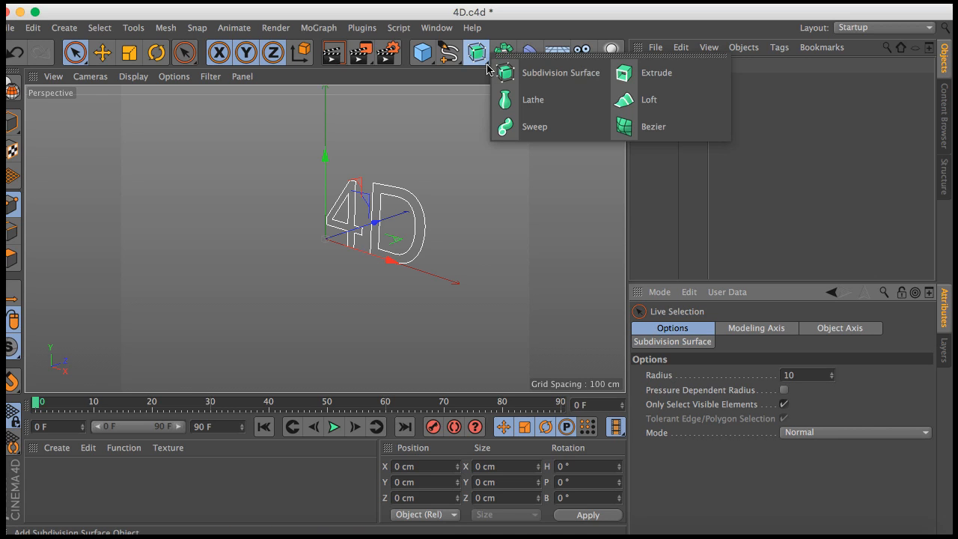
{"action": "left_click", "coordinate": [657, 78], "text": "alt"}
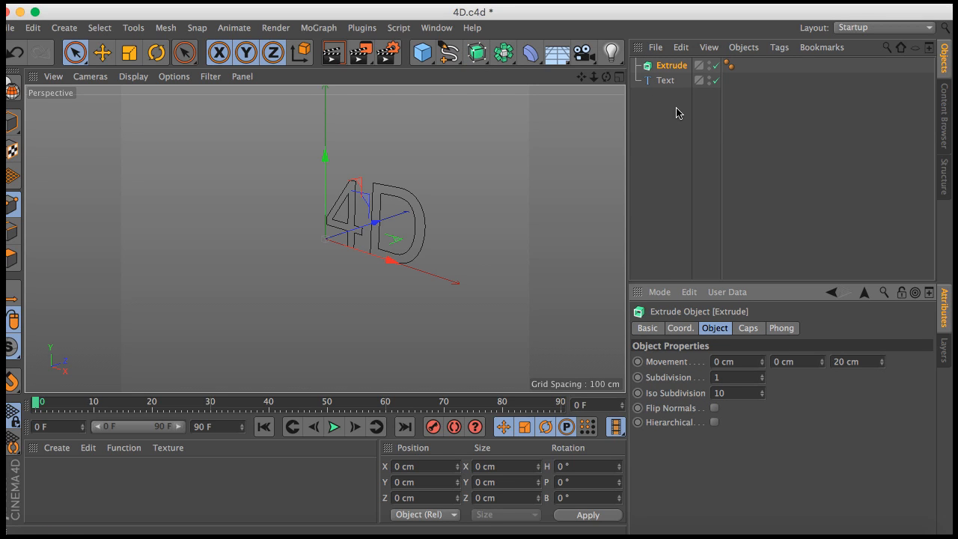
{"action": "left_click", "coordinate": [663, 82]}
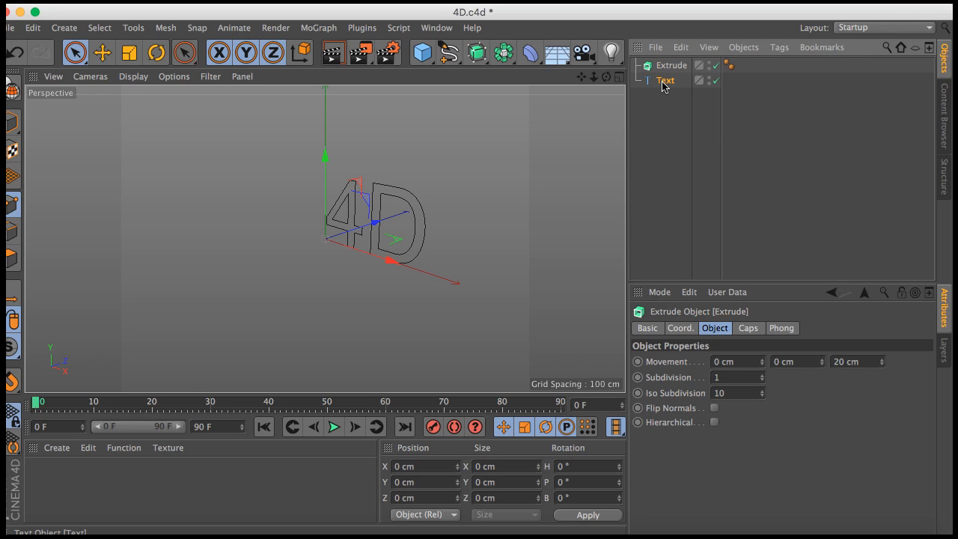
{"action": "left_click_drag", "start_coordinate": [664, 84], "coordinate": [668, 74]}
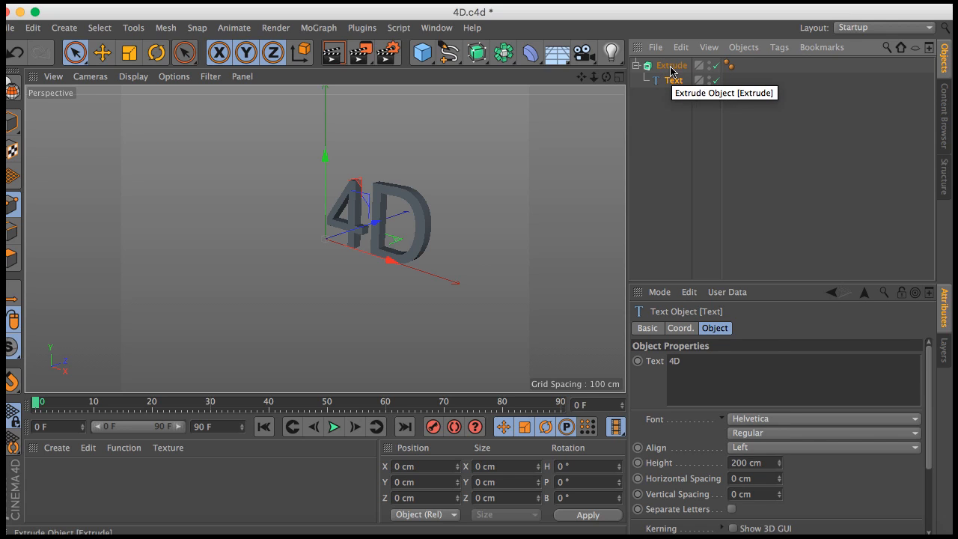
Step: Set the Extrude object's Movement to 2 cm in X, 5 cm in Y and 53 cm in Z
{"action": "left_click", "coordinate": [672, 67]}
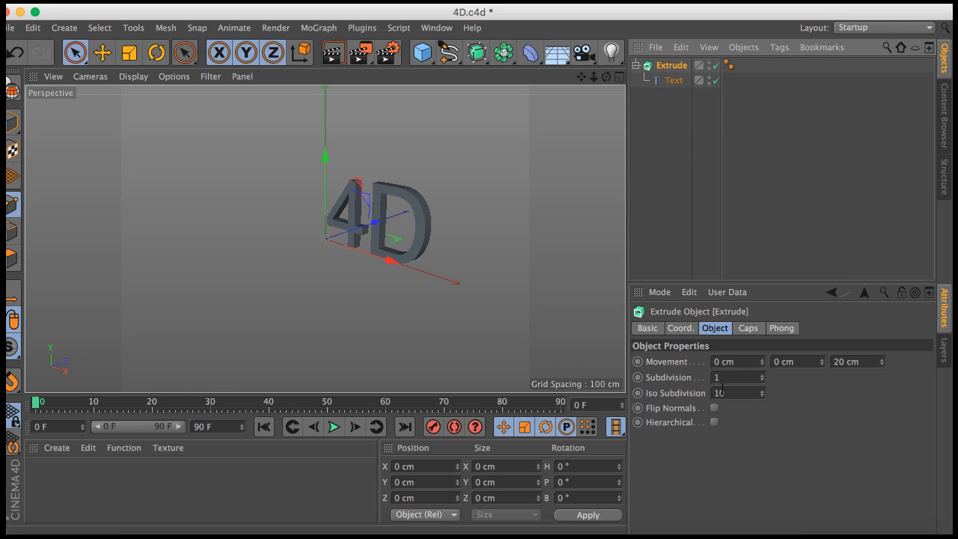
{"action": "left_click", "coordinate": [882, 360]}
{"action": "left_click_drag", "start_coordinate": [883, 363], "coordinate": [883, 365]}
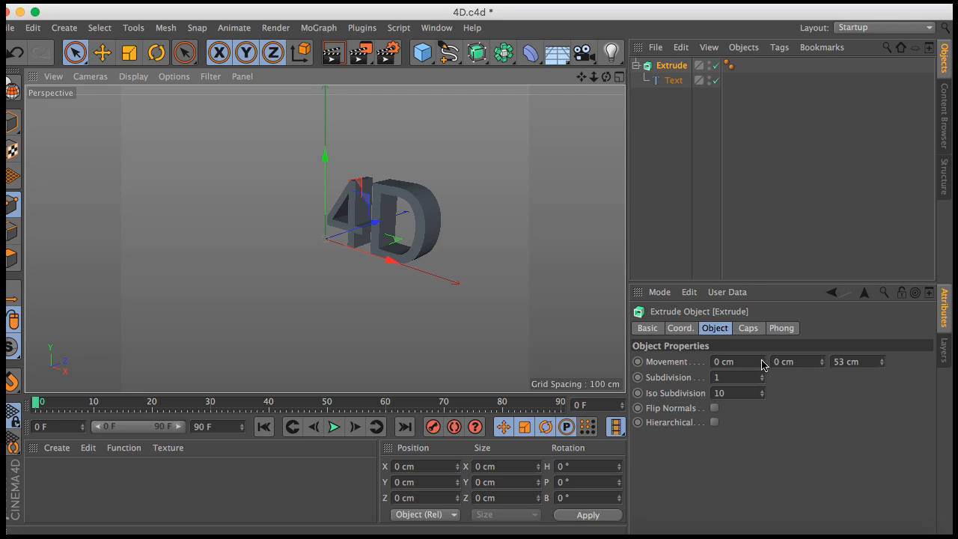
{"action": "left_click_drag", "start_coordinate": [762, 365], "coordinate": [764, 363]}
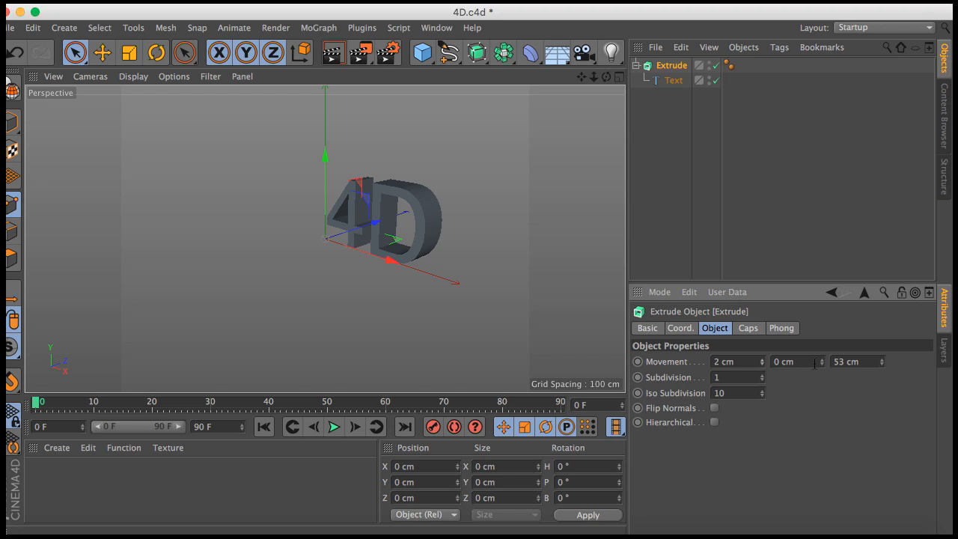
{"action": "left_click_drag", "start_coordinate": [822, 363], "coordinate": [822, 365]}
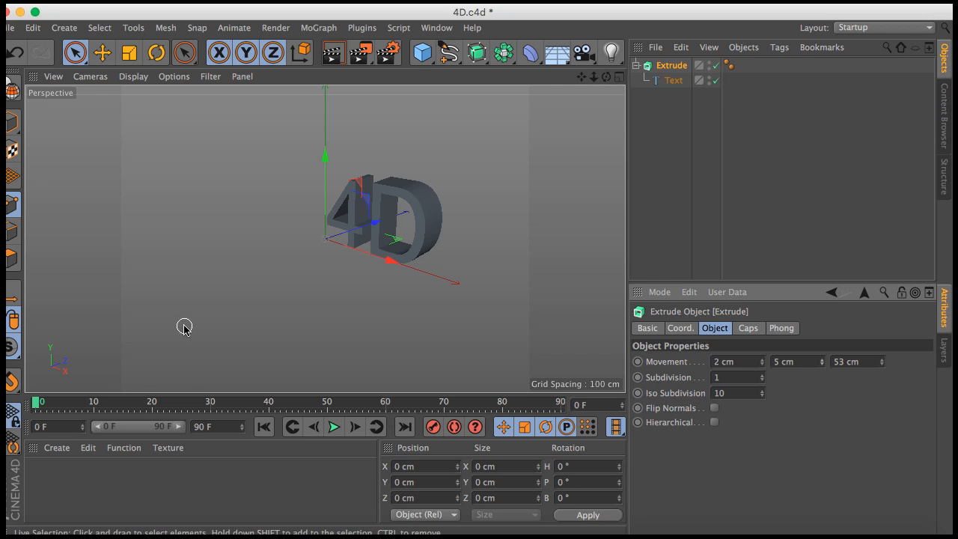
Step: Load the Glass-Simple-Blue material preset from the Lite glass materials
{"action": "left_click", "coordinate": [57, 449]}
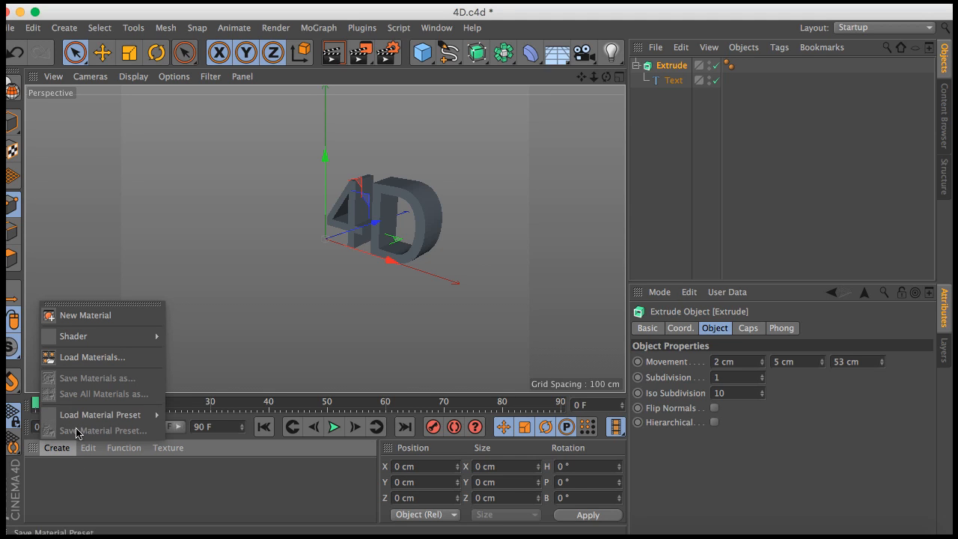
{"action": "mouse_move", "coordinate": [85, 419]}
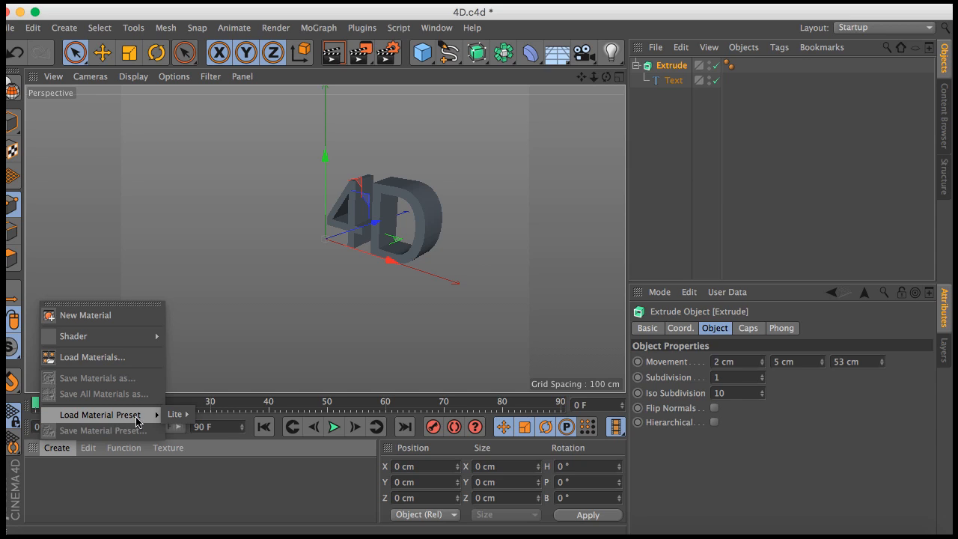
{"action": "mouse_move", "coordinate": [178, 420]}
{"action": "mouse_move", "coordinate": [225, 421]}
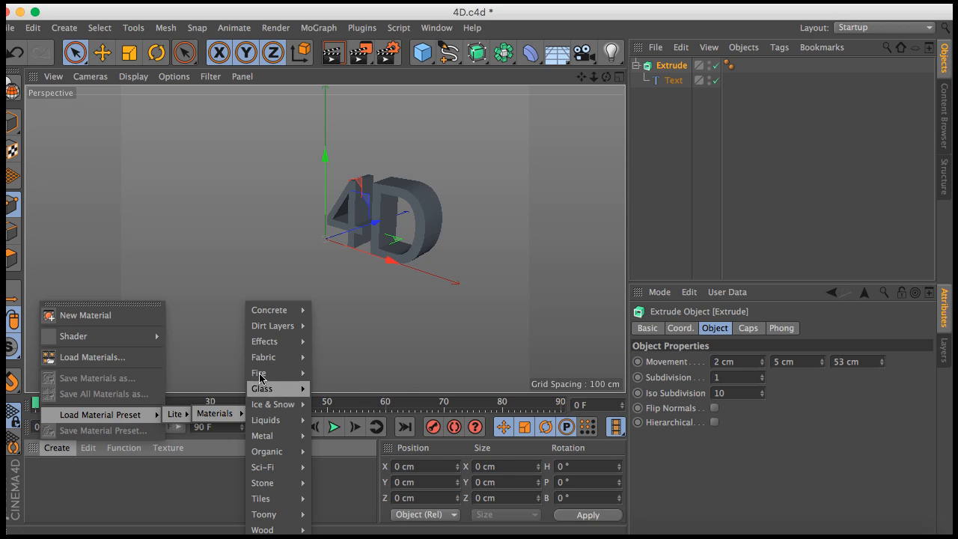
{"action": "mouse_move", "coordinate": [261, 325]}
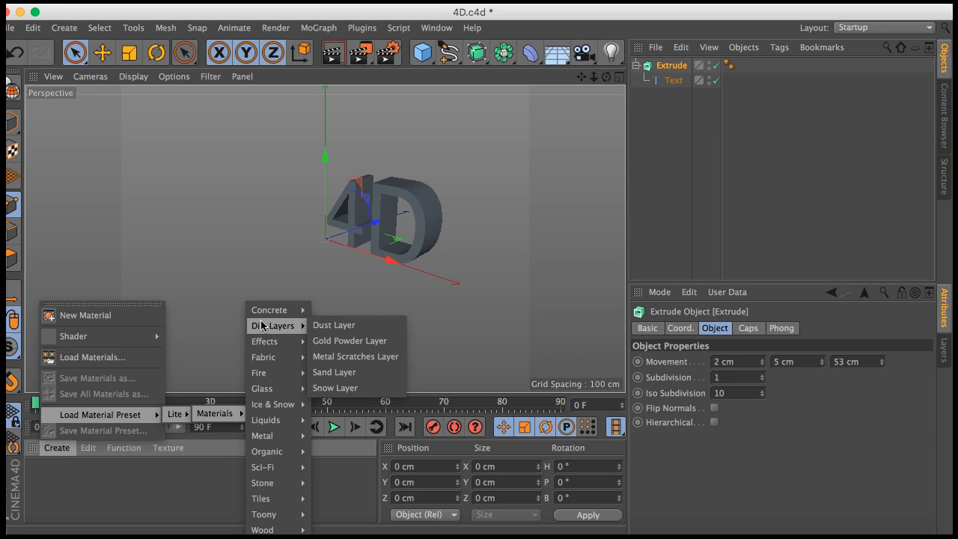
{"action": "mouse_move", "coordinate": [267, 342]}
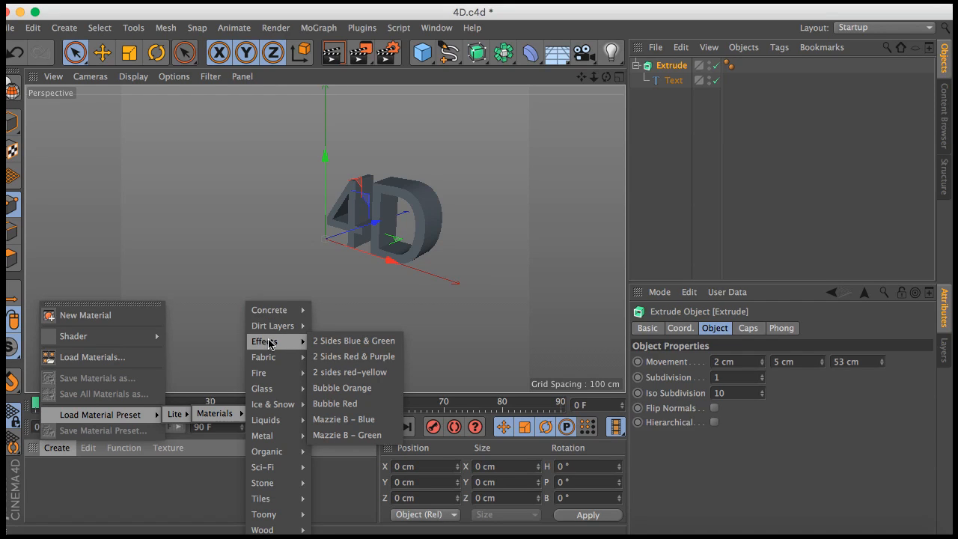
{"action": "mouse_move", "coordinate": [271, 373]}
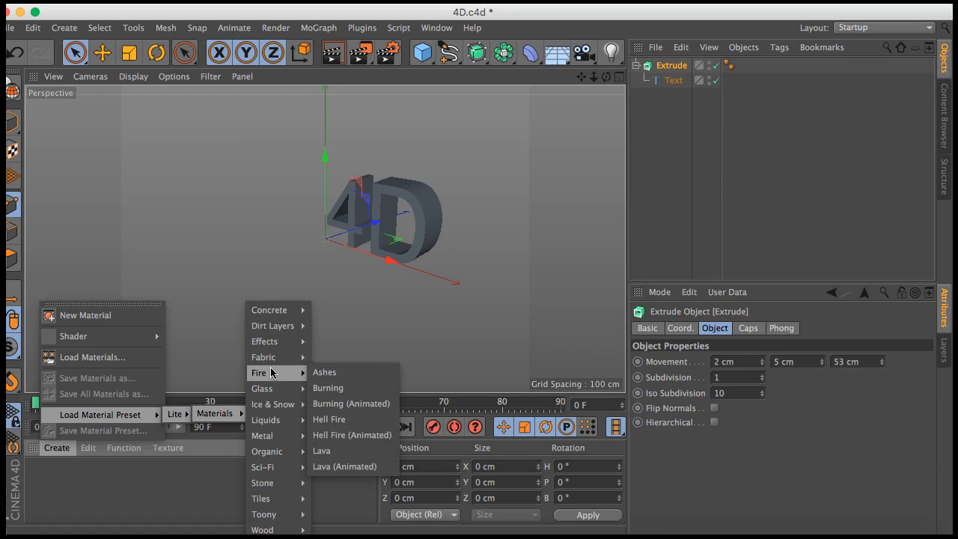
{"action": "mouse_move", "coordinate": [282, 392]}
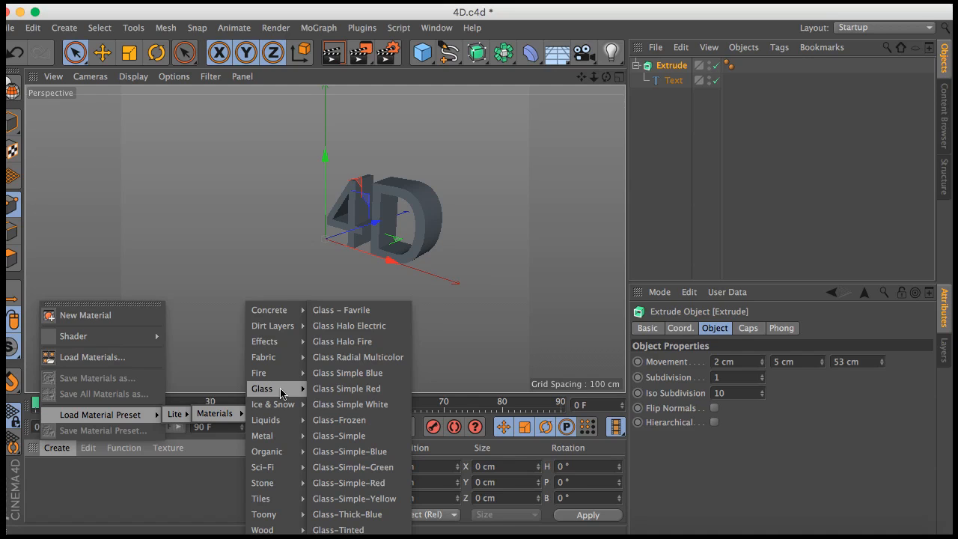
{"action": "mouse_move", "coordinate": [276, 459]}
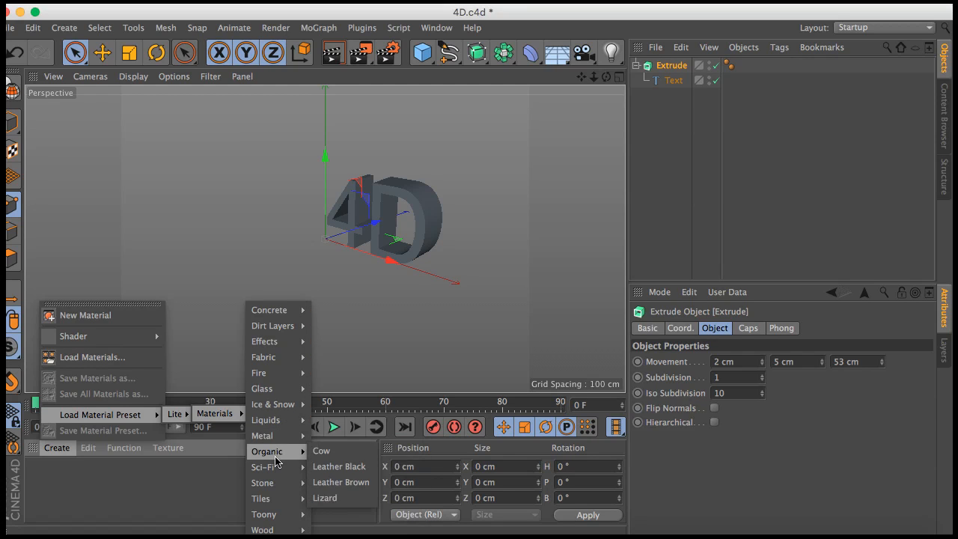
{"action": "mouse_move", "coordinate": [271, 529]}
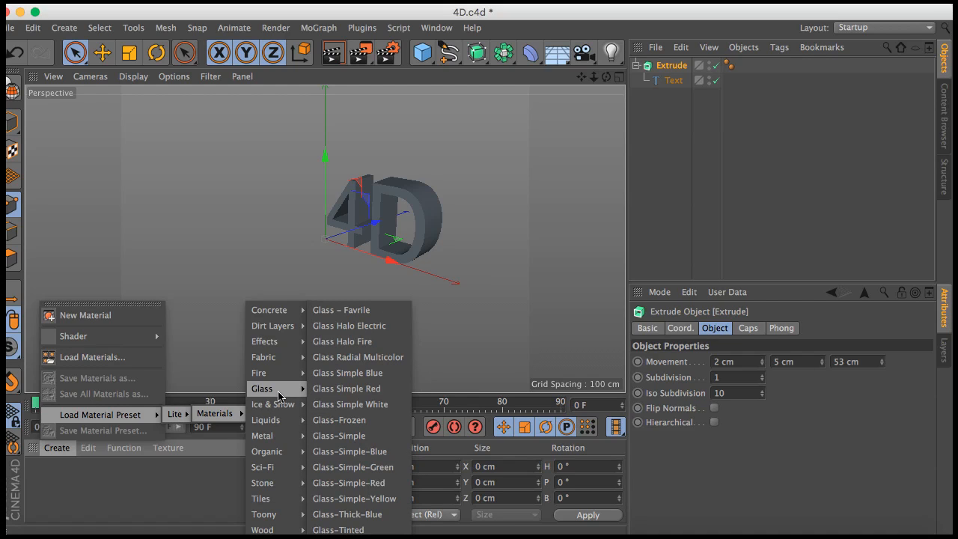
{"action": "left_click", "coordinate": [353, 456]}
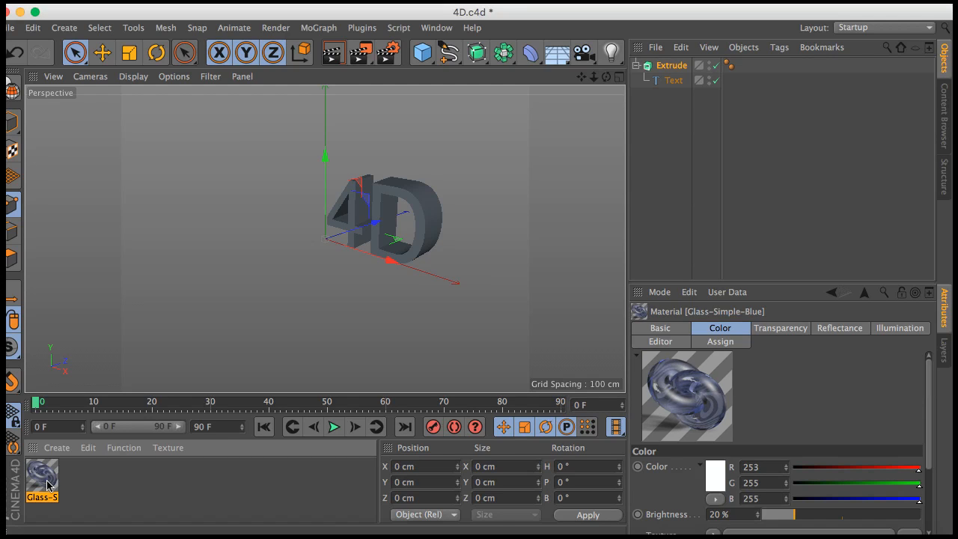
Step: Apply the Glass-Simple-Blue material to the extruded 4D text and render the active view
{"action": "left_click_drag", "start_coordinate": [47, 486], "coordinate": [375, 240]}
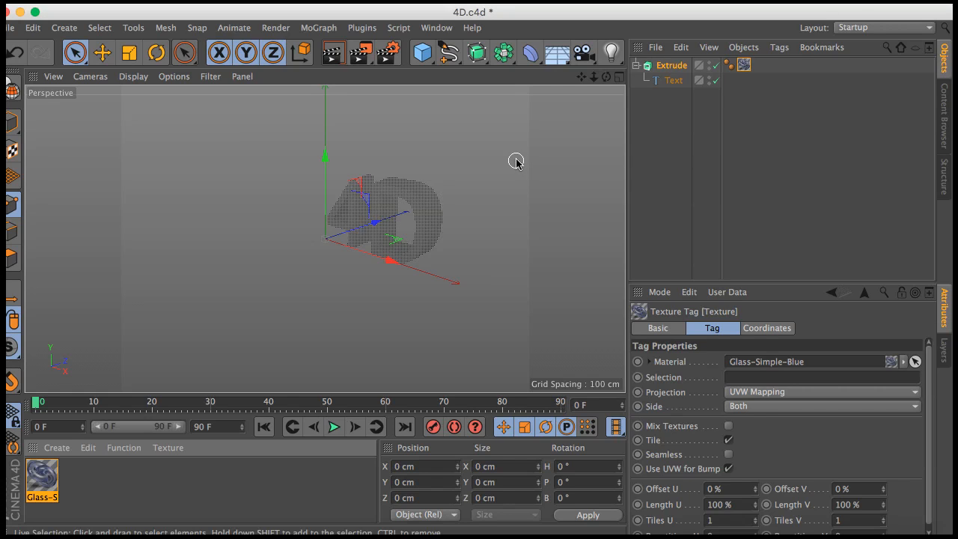
{"action": "left_click", "coordinate": [332, 57]}
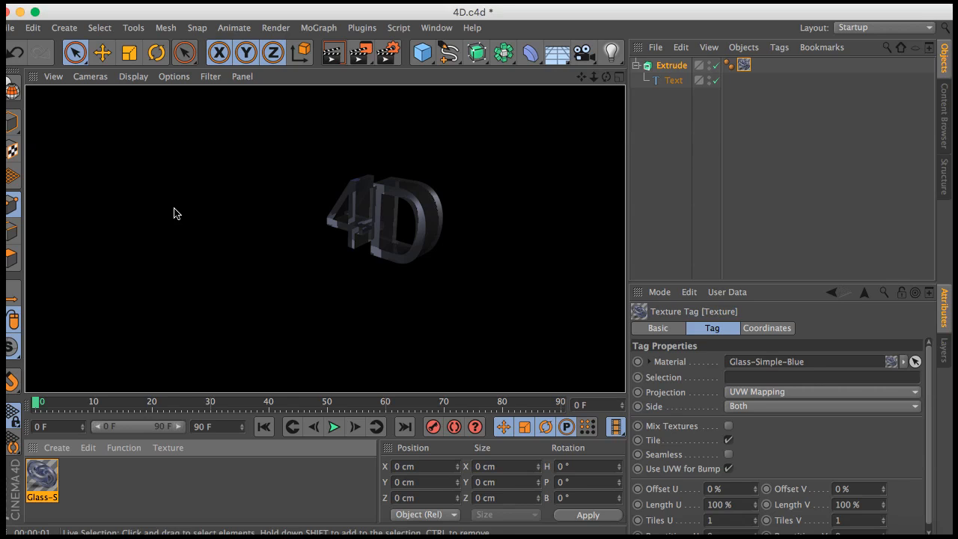
Step: Delete the Glass-Simple-Blue texture tag from the Extrude object
{"action": "left_click", "coordinate": [44, 480]}
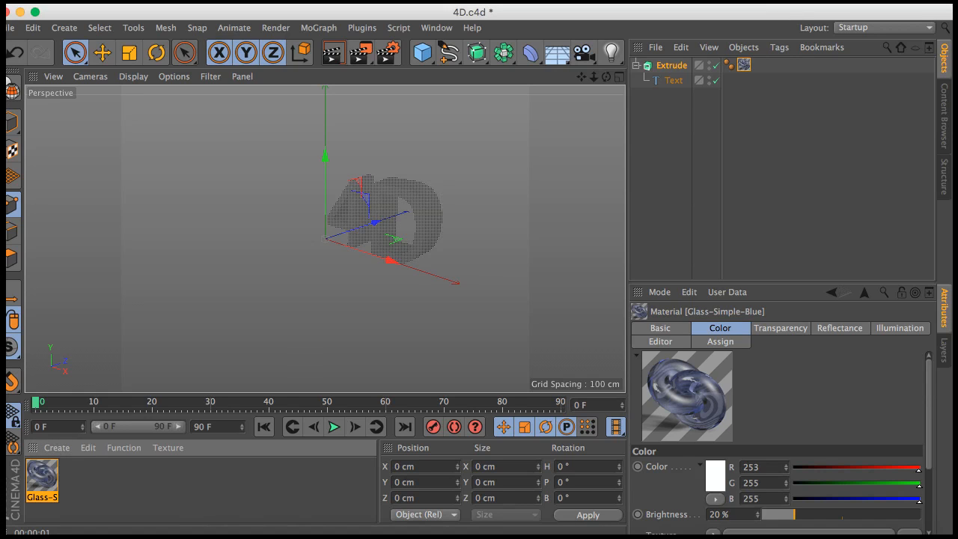
{"action": "left_click", "coordinate": [745, 65]}
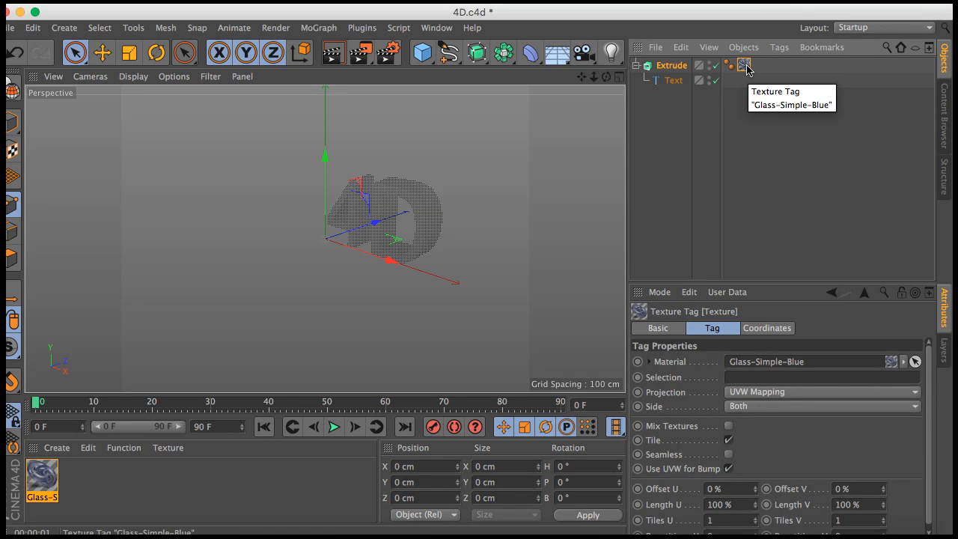
{"action": "key", "text": "Delete"}
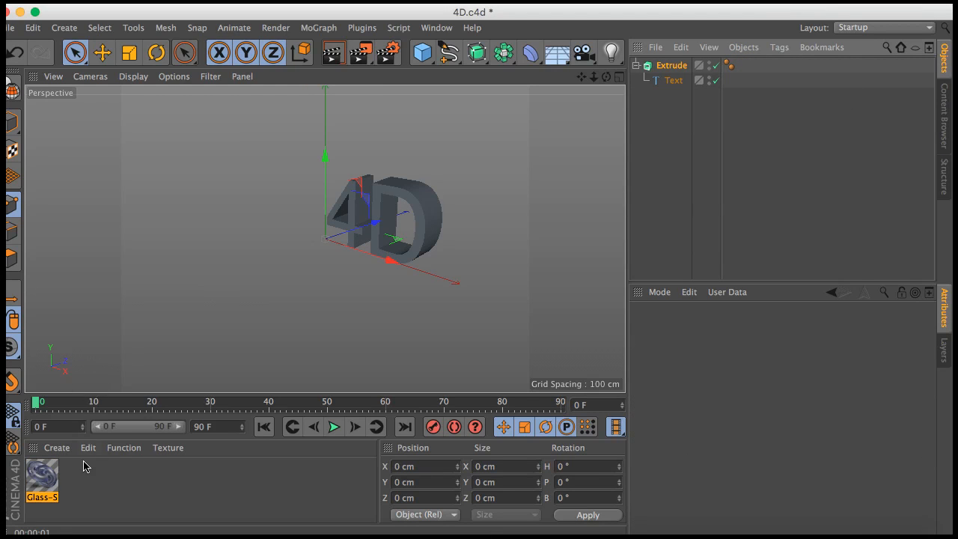
Step: Load the Bubble Orange material preset from the Lite effects materials
{"action": "left_click", "coordinate": [57, 448]}
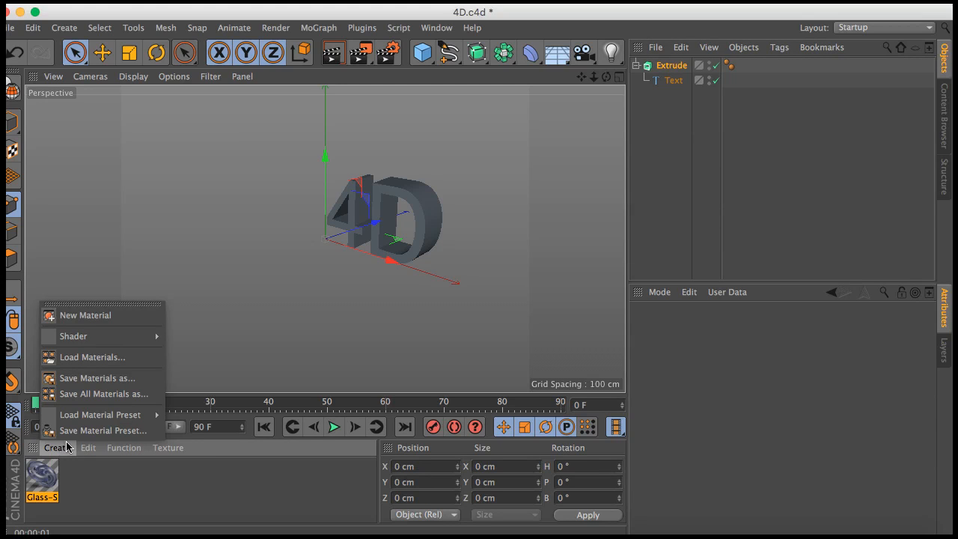
{"action": "mouse_move", "coordinate": [103, 422]}
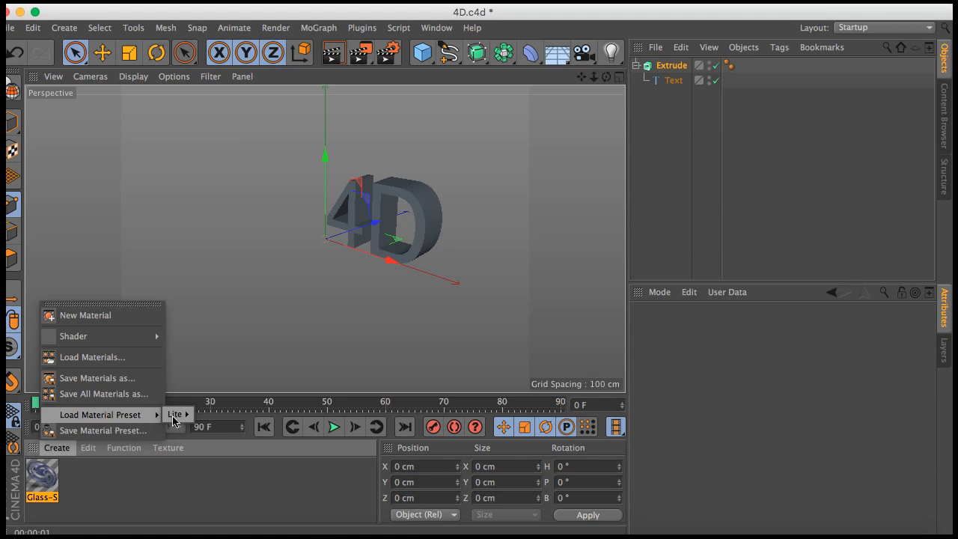
{"action": "mouse_move", "coordinate": [213, 420]}
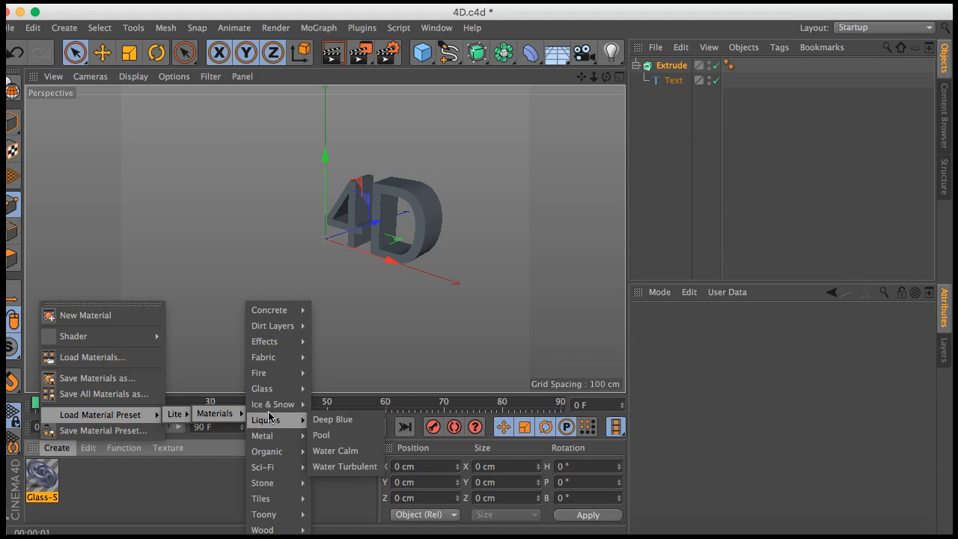
{"action": "mouse_move", "coordinate": [273, 349]}
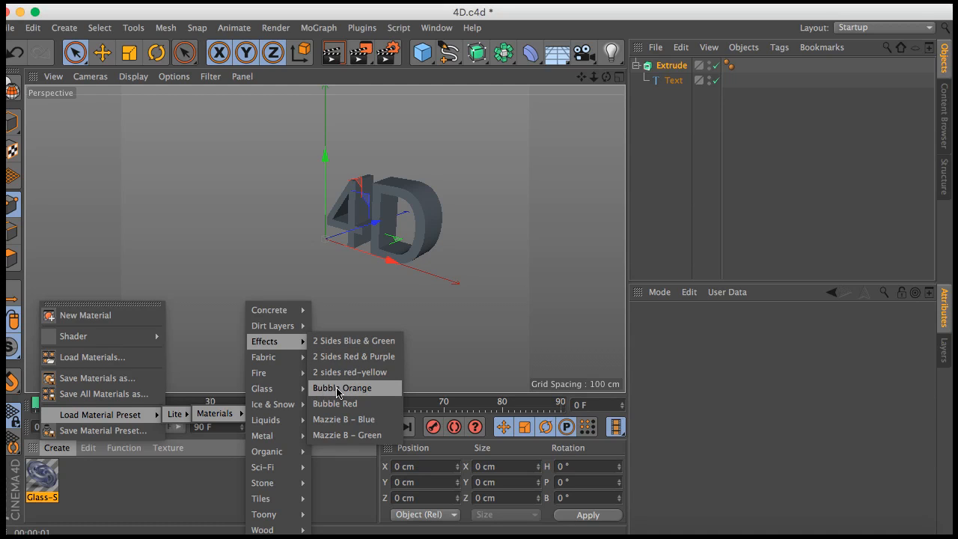
{"action": "left_click", "coordinate": [337, 389]}
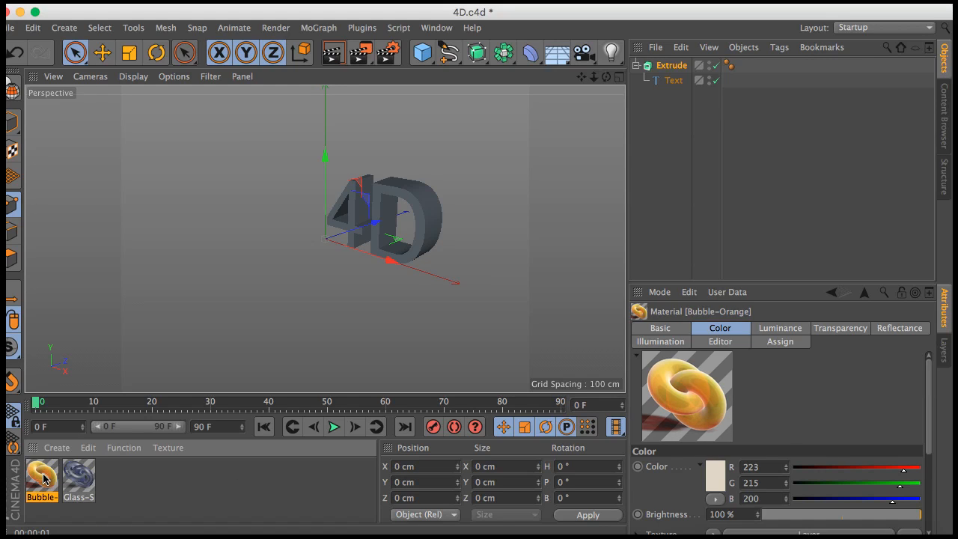
Step: Apply the Bubble-Orange material to the extruded 4D text and render the active view
{"action": "left_click_drag", "start_coordinate": [43, 480], "coordinate": [383, 217]}
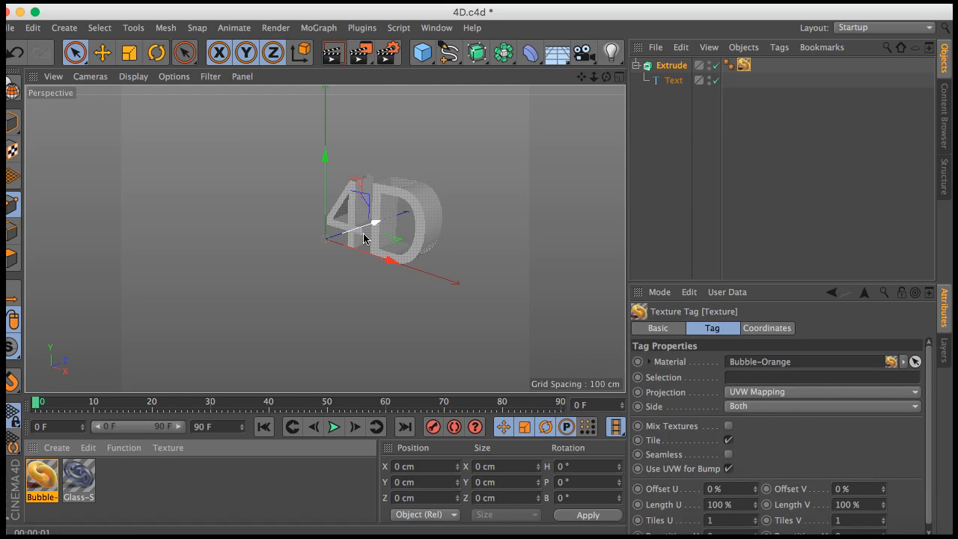
{"action": "left_click", "coordinate": [333, 56]}
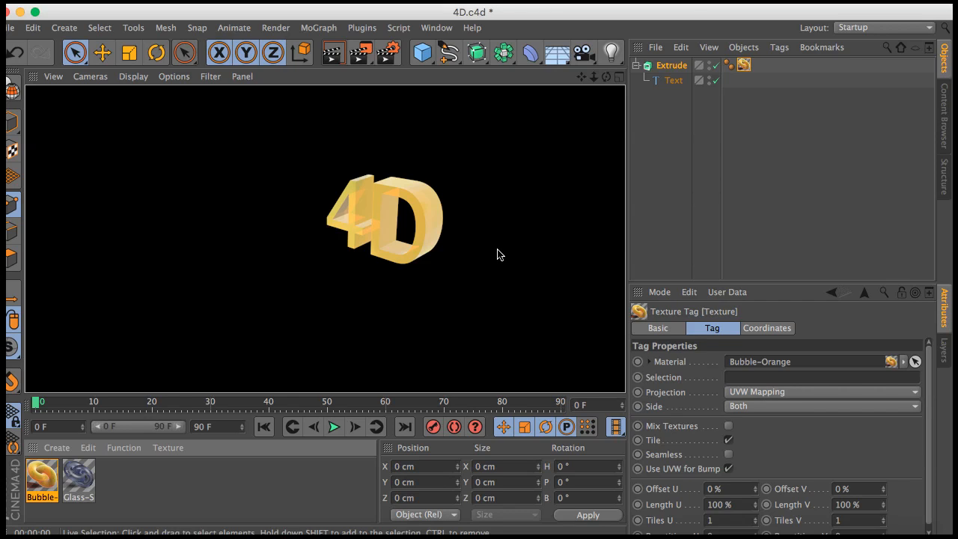
{"action": "left_click", "coordinate": [715, 3]}
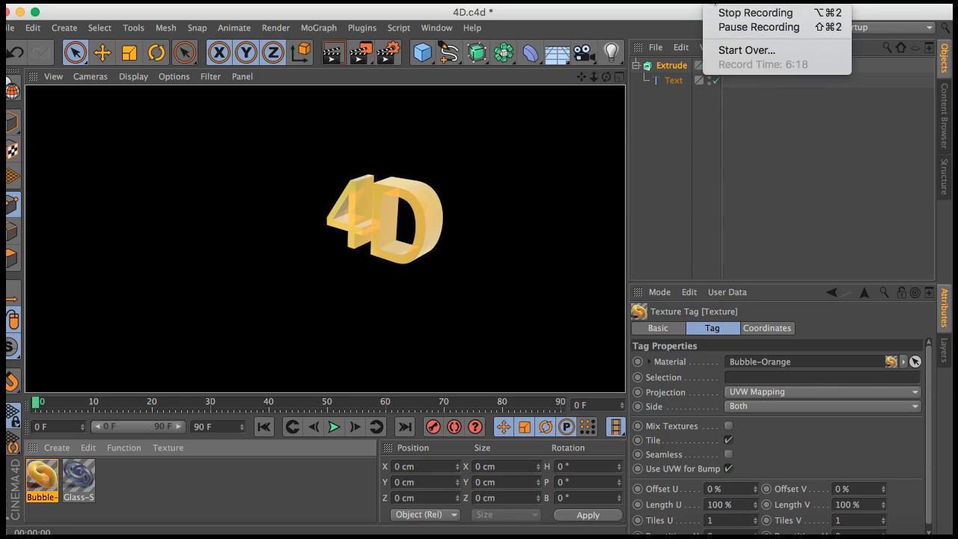